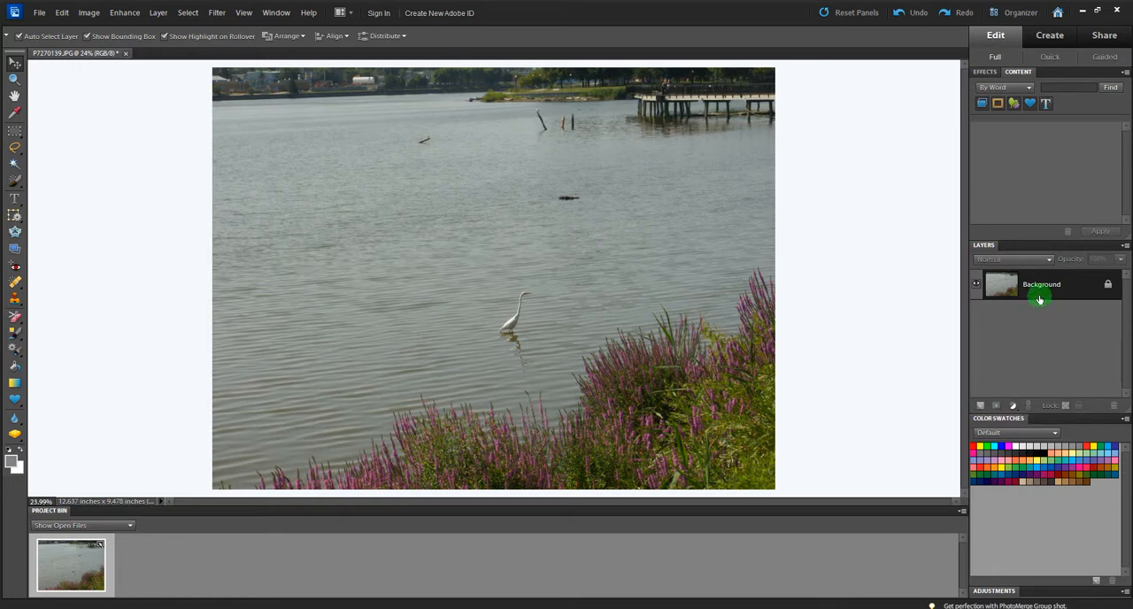
# Duplicate the Background layer, hide the original and make the Background copy the active layer
pyautogui.moveTo(983, 405); pyautogui.dragTo(981, 410)
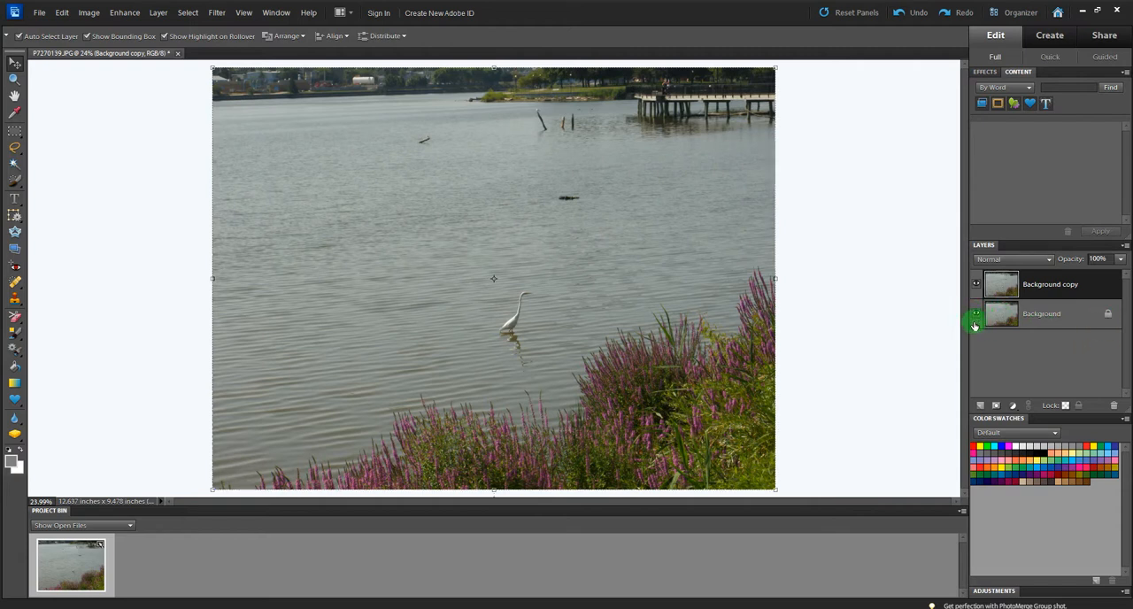
pyautogui.click(976, 315)
pyautogui.click(1002, 283)
# Activate the Clone Stamp tool rather than the Pattern Stamp tool for work on the Background copy
pyautogui.click(15, 299)
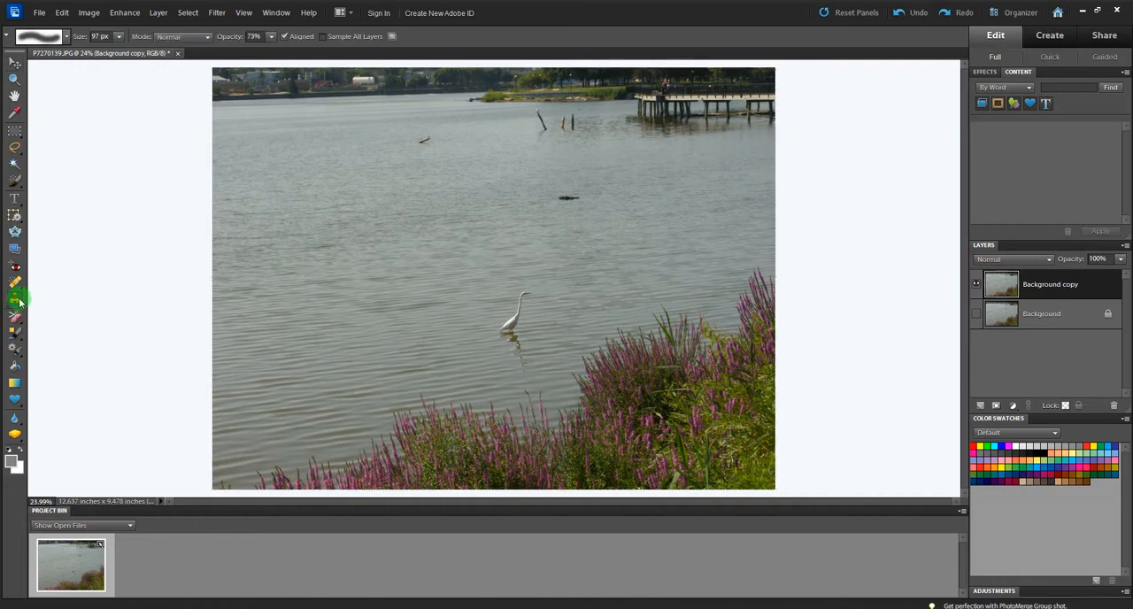
pyautogui.click(20, 301)
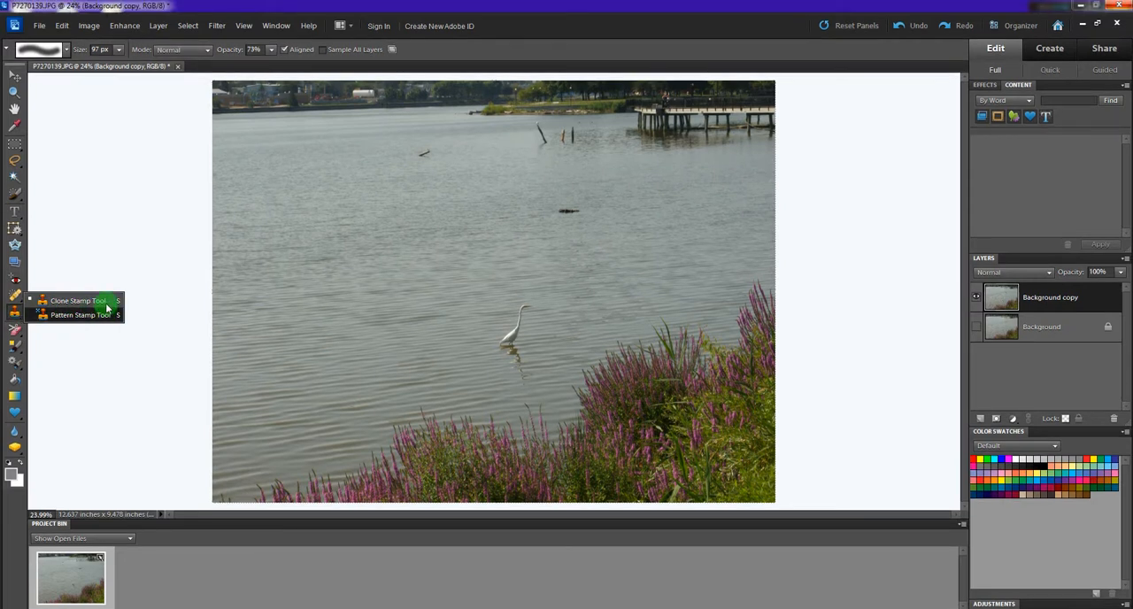
pyautogui.click(71, 301)
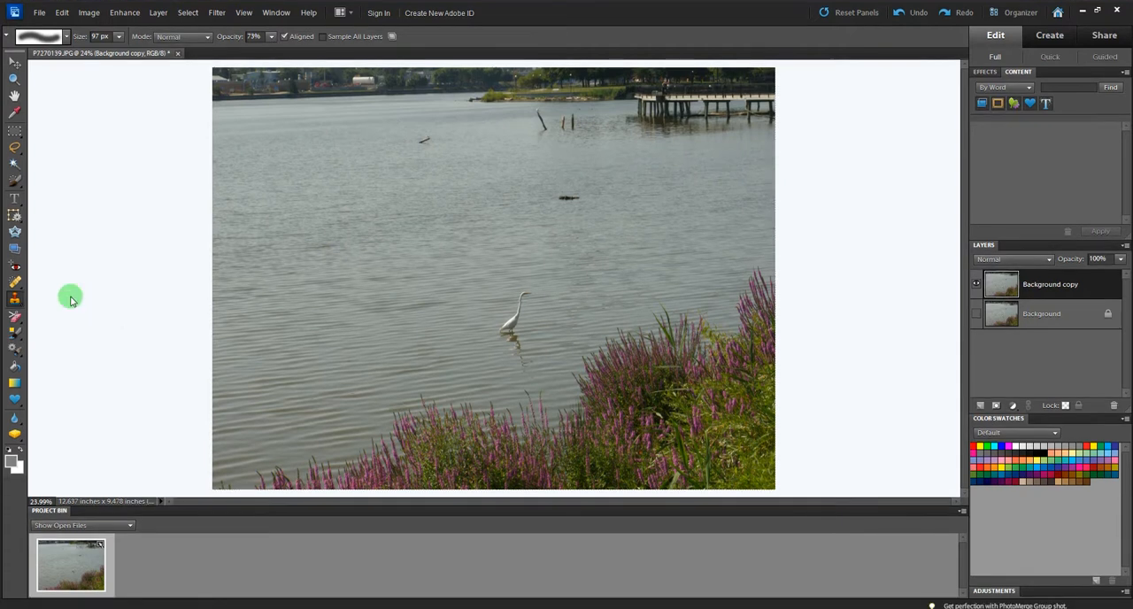
pyautogui.rightClick(19, 300)
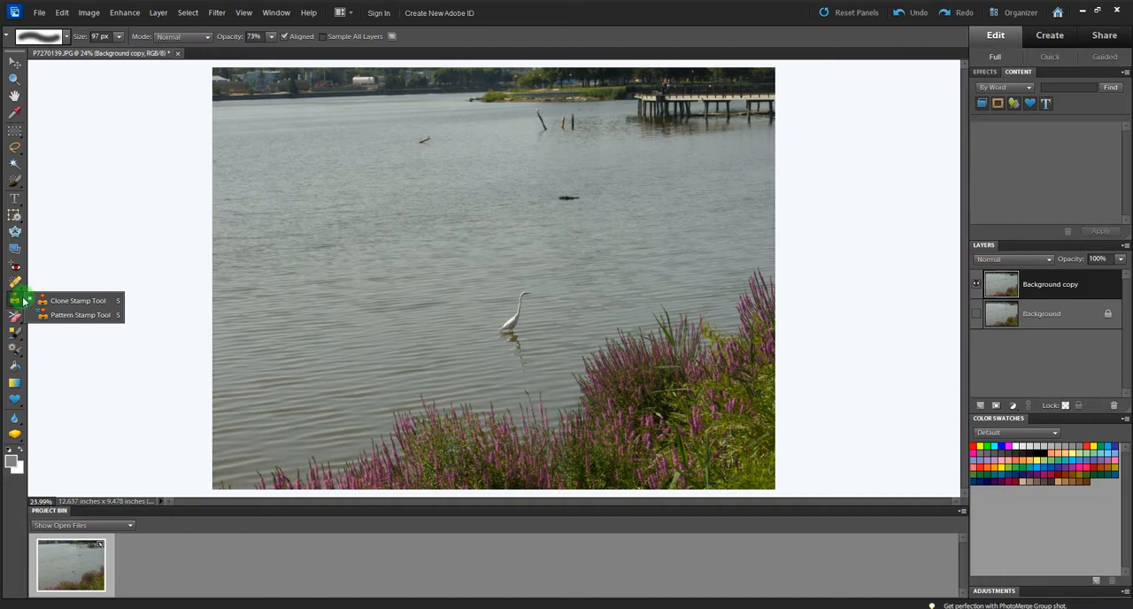
pyautogui.click(77, 301)
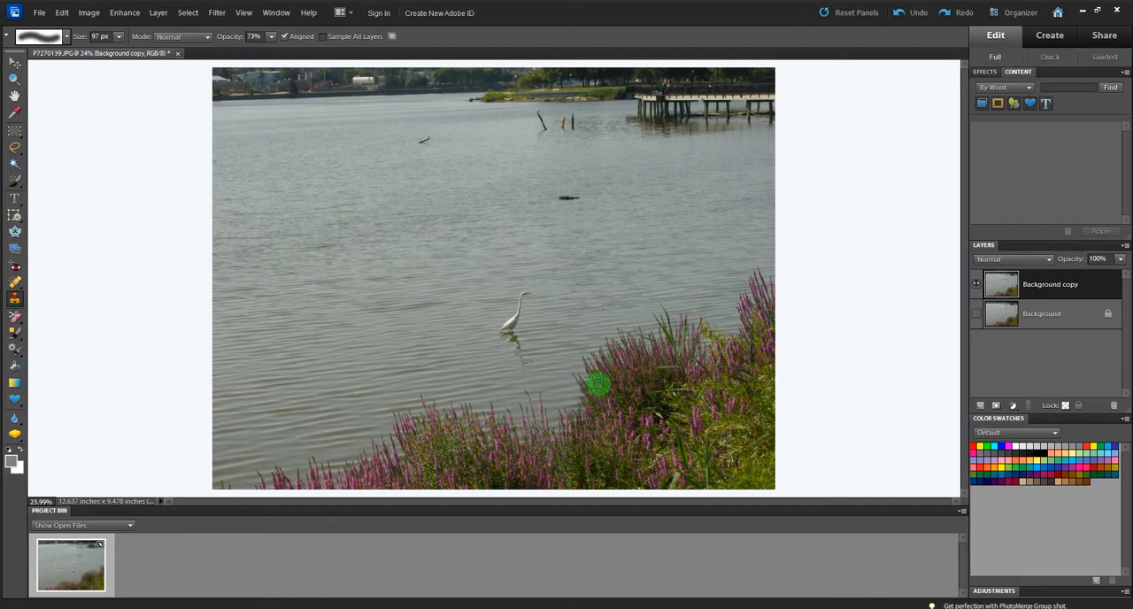
# Clone the purple flowering plants from the taller part of the bank leftward to fill the dip along the shoreline
pyautogui.click(659, 390)
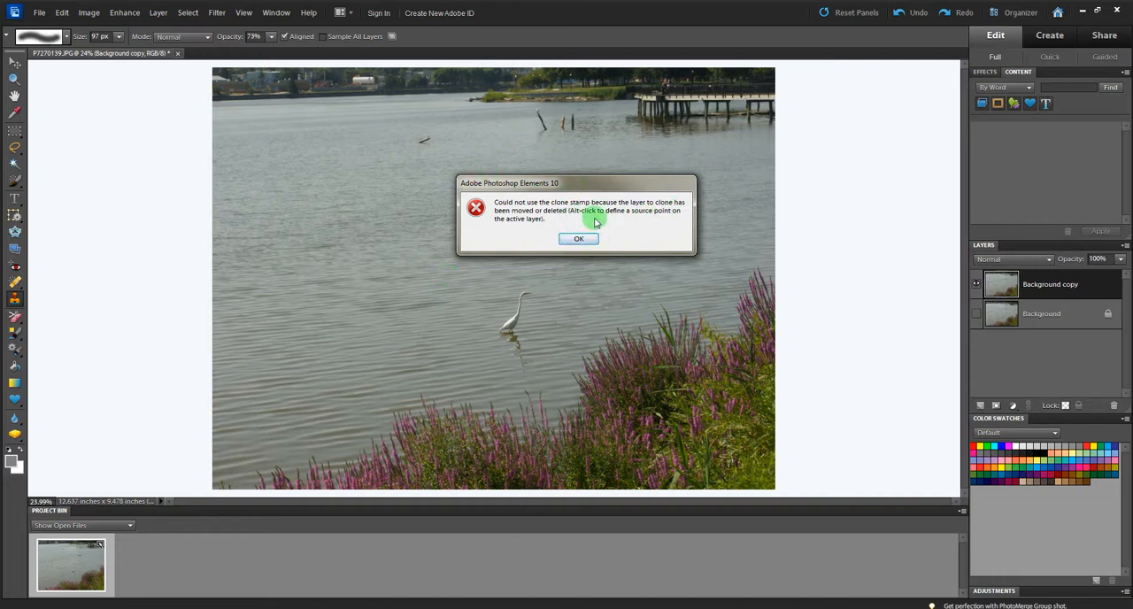
pyautogui.click(577, 240)
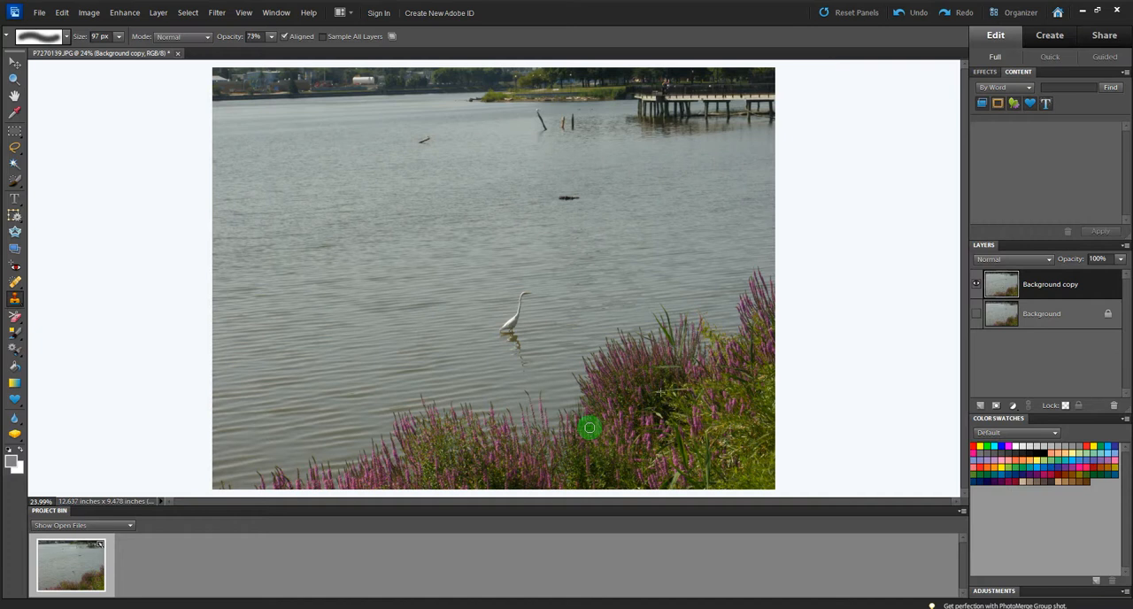
pyautogui.moveTo(589, 428)
pyautogui.mouseDown()
pyautogui.moveTo(592, 345)
pyautogui.moveTo(576, 433)
pyautogui.moveTo(580, 359)
pyautogui.moveTo(571, 389)
pyautogui.moveTo(573, 432)
pyautogui.moveTo(574, 345)
pyautogui.moveTo(561, 385)
pyautogui.moveTo(564, 428)
pyautogui.moveTo(577, 365)
pyautogui.moveTo(569, 341)
pyautogui.moveTo(558, 374)
pyautogui.moveTo(567, 435)
pyautogui.moveTo(549, 356)
pyautogui.moveTo(545, 391)
pyautogui.moveTo(563, 436)
pyautogui.moveTo(549, 349)
pyautogui.moveTo(536, 377)
pyautogui.moveTo(546, 446)
pyautogui.moveTo(531, 363)
pyautogui.moveTo(517, 384)
pyautogui.moveTo(534, 447)
pyautogui.moveTo(543, 425)
pyautogui.moveTo(531, 375)
pyautogui.moveTo(549, 458)
pyautogui.moveTo(579, 366)
pyautogui.moveTo(559, 427)
pyautogui.moveTo(528, 422)
pyautogui.moveTo(513, 397)
pyautogui.moveTo(516, 440)
pyautogui.moveTo(549, 433)
pyautogui.mouseUp()
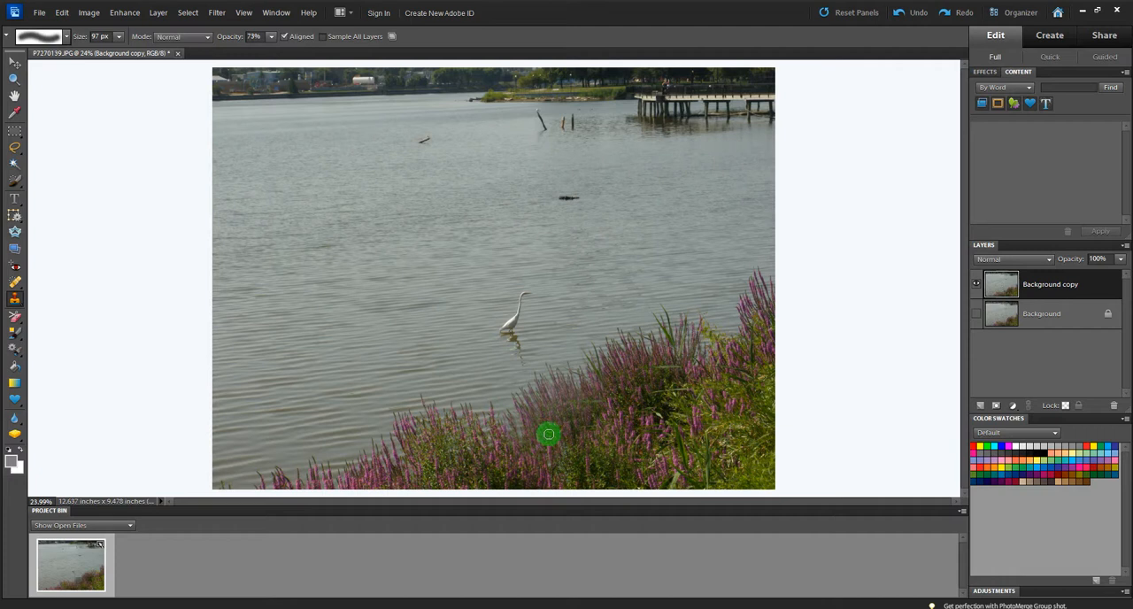
pyautogui.keyDown('alt'); pyautogui.click(446, 456); pyautogui.keyUp('alt')
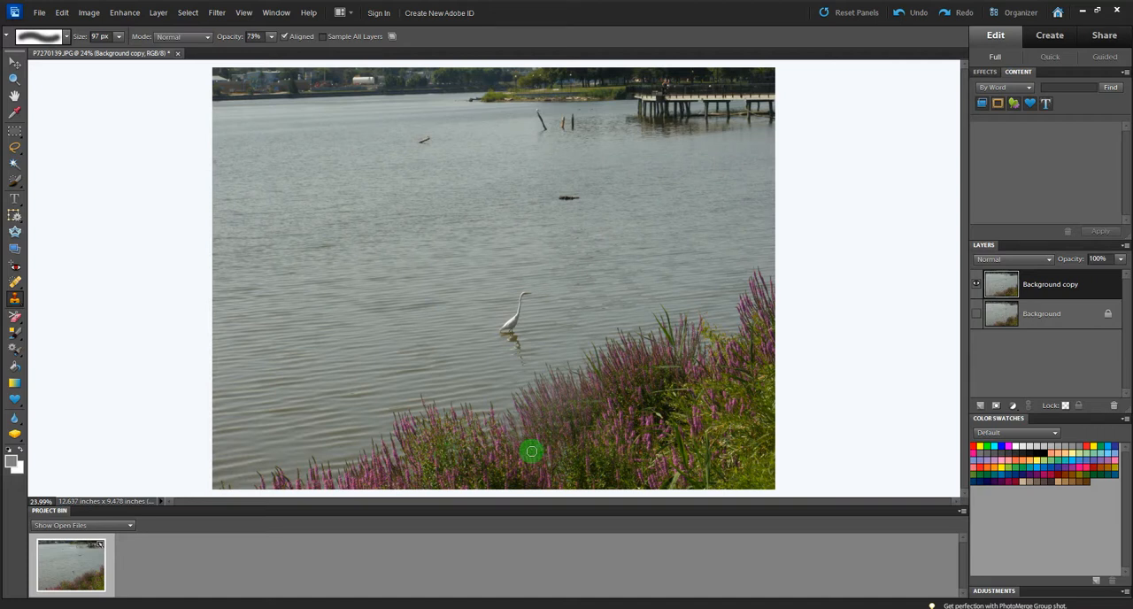
pyautogui.moveTo(531, 451)
pyautogui.mouseDown()
pyautogui.moveTo(522, 392)
pyautogui.moveTo(508, 451)
pyautogui.moveTo(508, 382)
pyautogui.moveTo(497, 428)
pyautogui.moveTo(508, 392)
pyautogui.moveTo(484, 431)
pyautogui.moveTo(488, 390)
pyautogui.moveTo(471, 433)
pyautogui.moveTo(493, 414)
pyautogui.mouseUp()
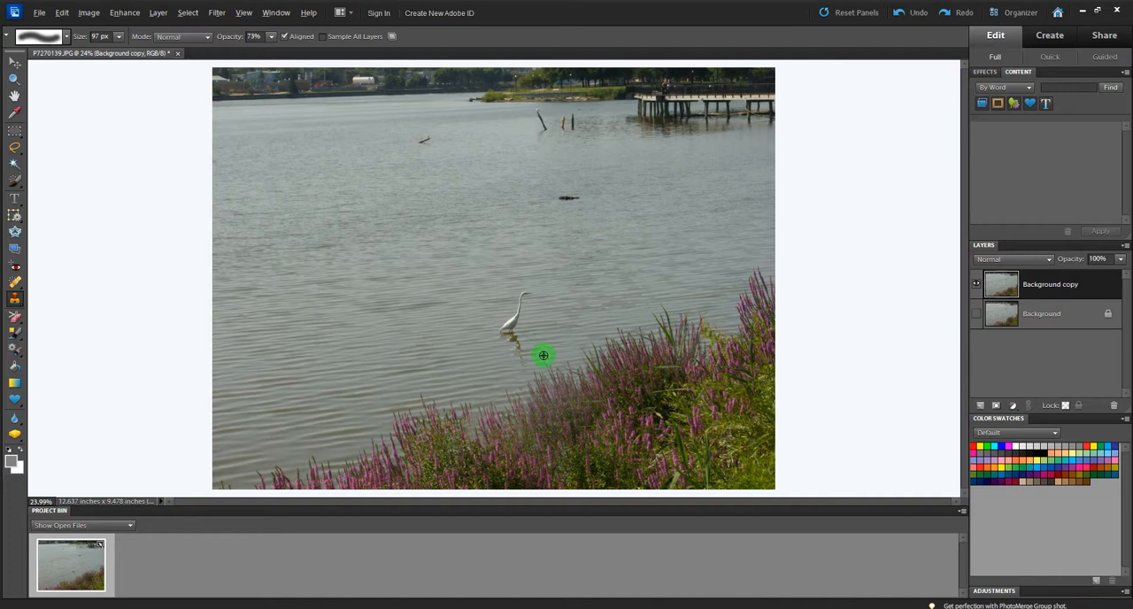
# Clone the white egret and its reflection onto the open water to the left of the original bird
pyautogui.keyDown('alt'); pyautogui.click(544, 356); pyautogui.keyUp('alt')
pyautogui.moveTo(418, 341)
pyautogui.mouseDown()
pyautogui.moveTo(422, 266)
pyautogui.moveTo(398, 337)
pyautogui.moveTo(413, 307)
pyautogui.moveTo(402, 271)
pyautogui.moveTo(392, 331)
pyautogui.moveTo(399, 322)
pyautogui.moveTo(401, 274)
pyautogui.moveTo(387, 331)
pyautogui.moveTo(397, 283)
pyautogui.moveTo(387, 322)
pyautogui.moveTo(387, 285)
pyautogui.moveTo(381, 321)
pyautogui.moveTo(380, 292)
pyautogui.moveTo(375, 324)
pyautogui.moveTo(375, 301)
pyautogui.moveTo(375, 328)
pyautogui.mouseUp()
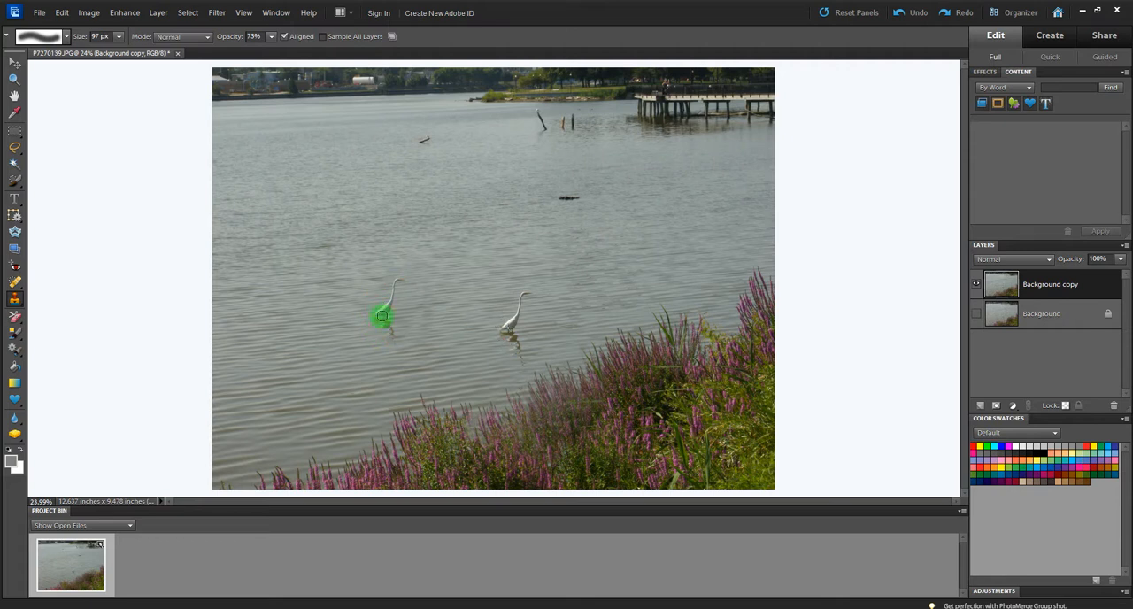
pyautogui.moveTo(395, 310)
pyautogui.mouseDown()
pyautogui.moveTo(397, 278)
pyautogui.moveTo(396, 342)
pyautogui.moveTo(397, 275)
pyautogui.moveTo(407, 281)
pyautogui.moveTo(397, 279)
pyautogui.moveTo(373, 321)
pyautogui.moveTo(398, 339)
pyautogui.moveTo(391, 309)
pyautogui.mouseUp()
# Clone the dark floating log onto the water just to its left and switch to the Move tool
pyautogui.keyDown('alt'); pyautogui.click(589, 197); pyautogui.keyUp('alt')
pyautogui.moveTo(508, 196); pyautogui.dragTo(482, 199)
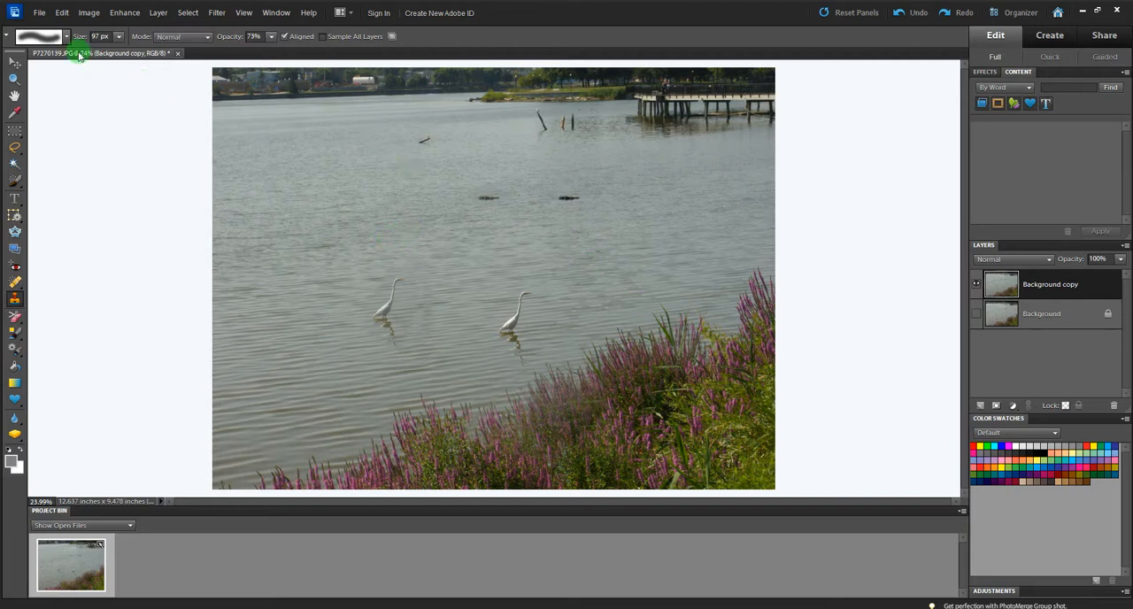
pyautogui.click(16, 68)
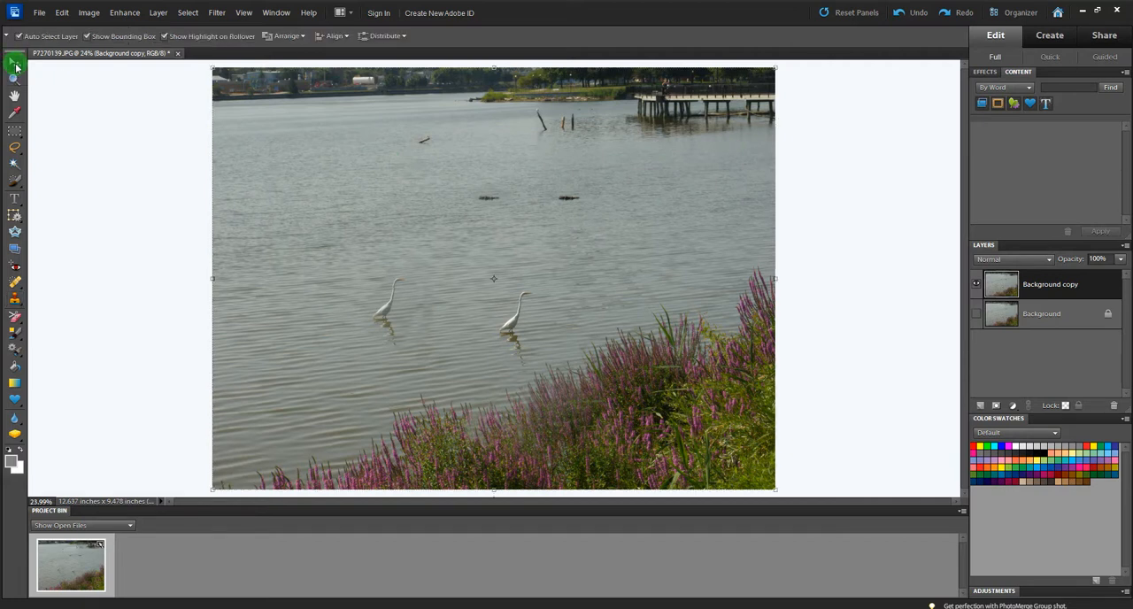
pyautogui.click(402, 313)
# Show the original Background layer and toggle the Background copy's visibility to compare the photo before and after cloning
pyautogui.click(976, 284)
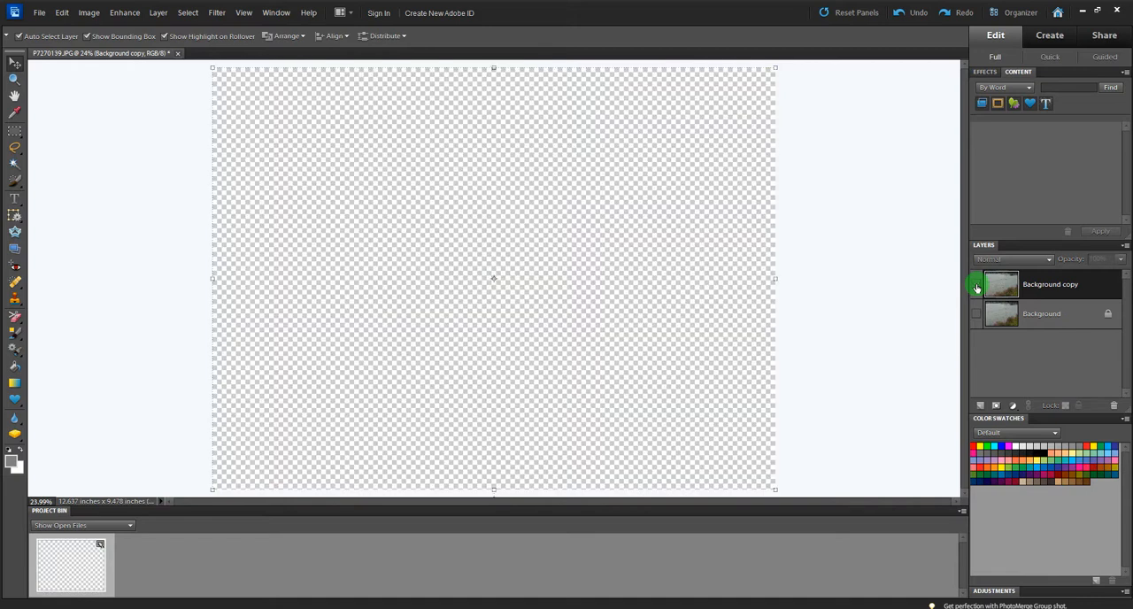
pyautogui.click(976, 315)
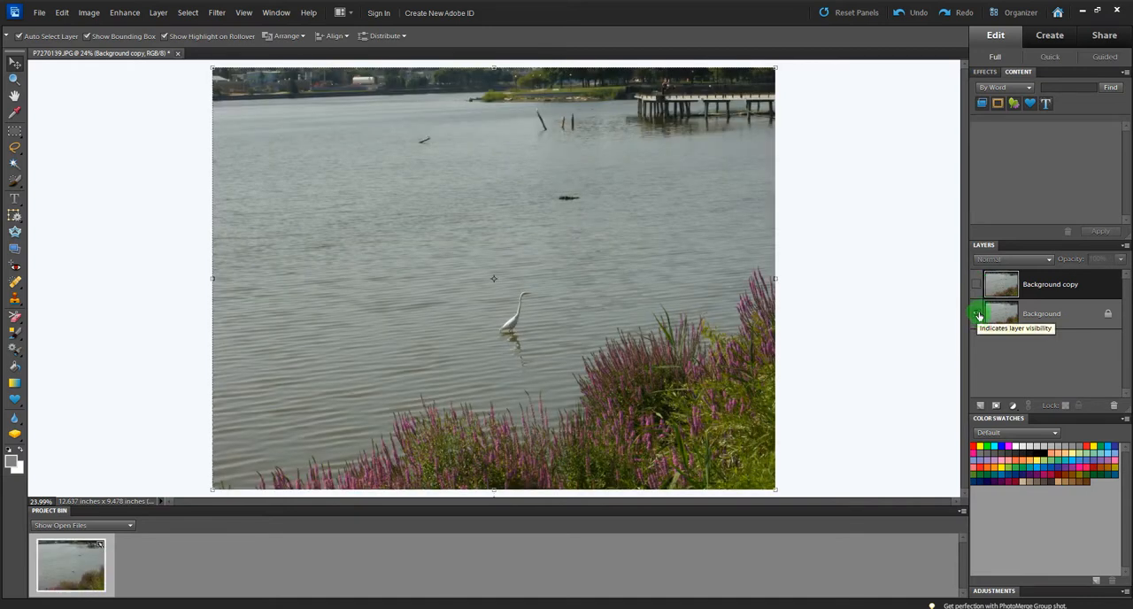
pyautogui.click(974, 287)
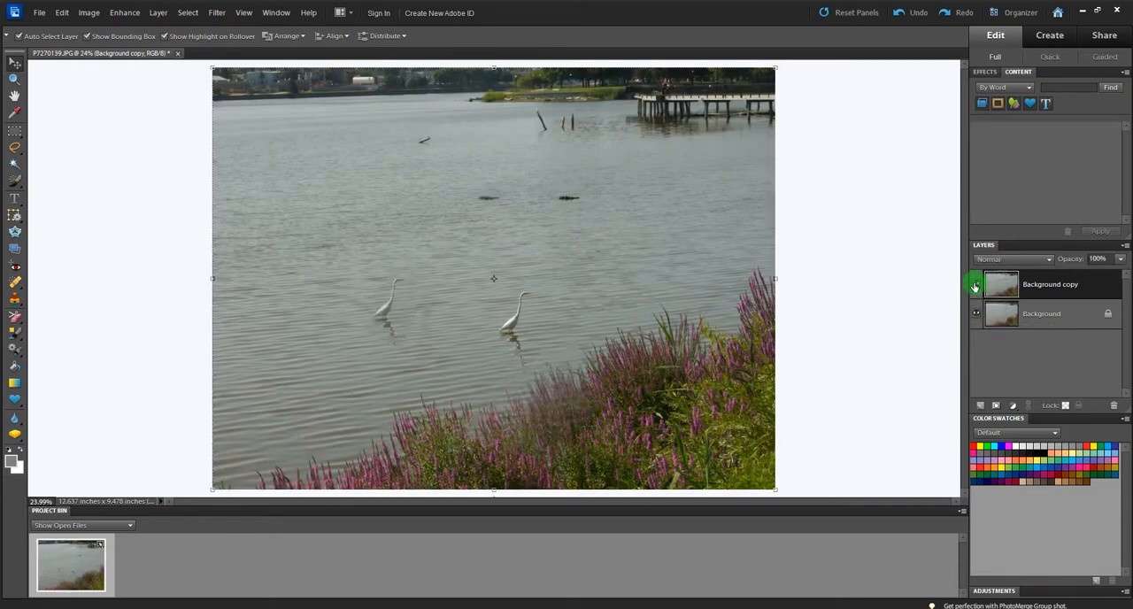
pyautogui.click(975, 286)
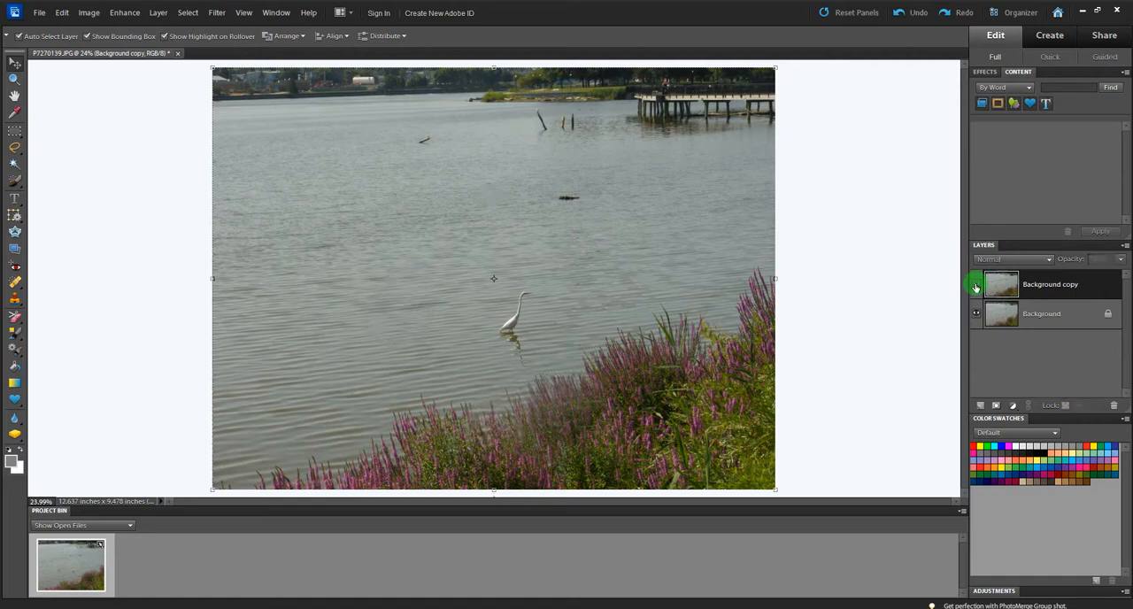
pyautogui.click(976, 286)
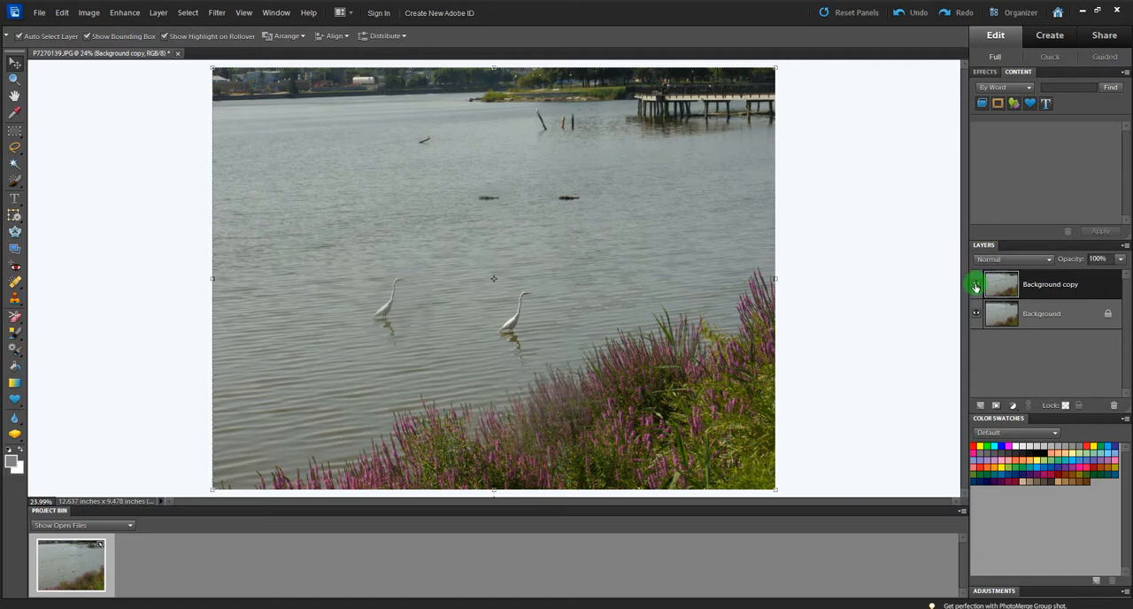
pyautogui.click(975, 286)
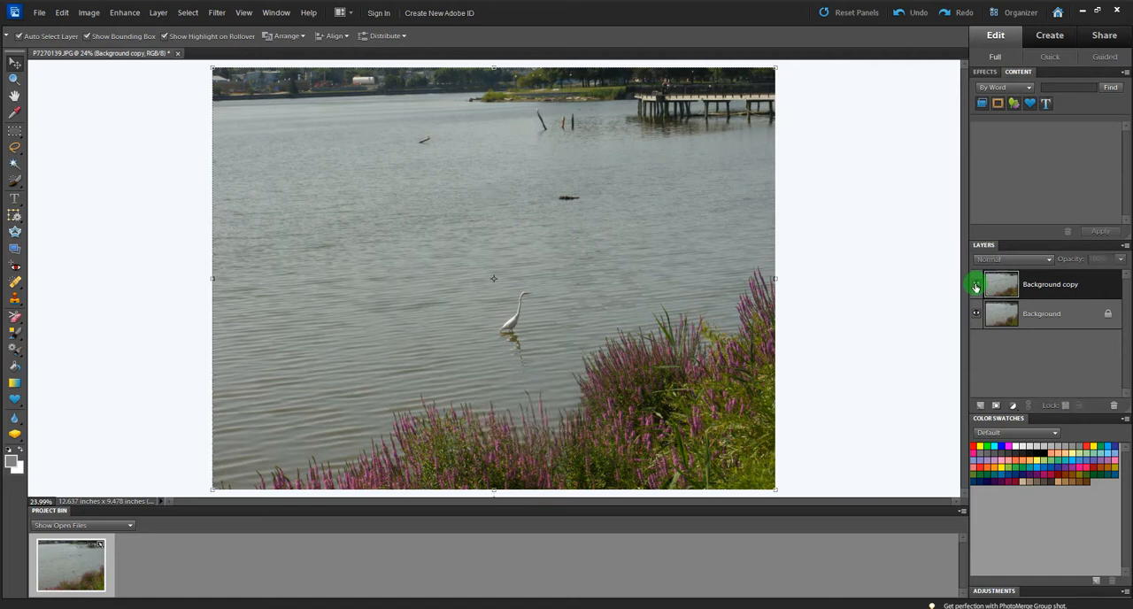
pyautogui.click(975, 286)
pyautogui.click(975, 286)
pyautogui.click(975, 286)
pyautogui.click(456, 263)
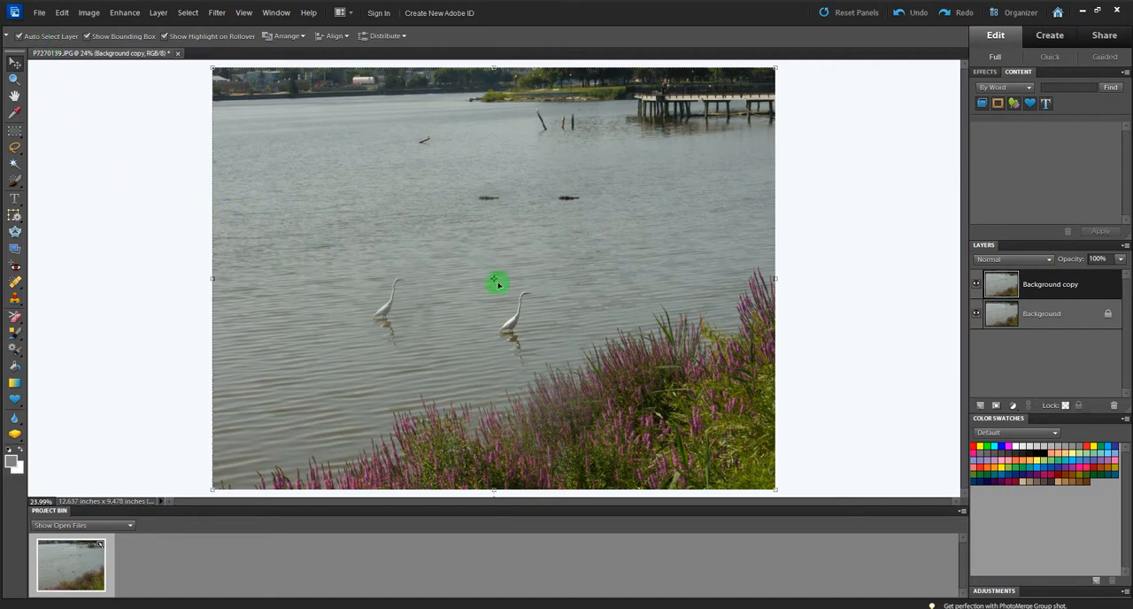
pyautogui.click(40, 14)
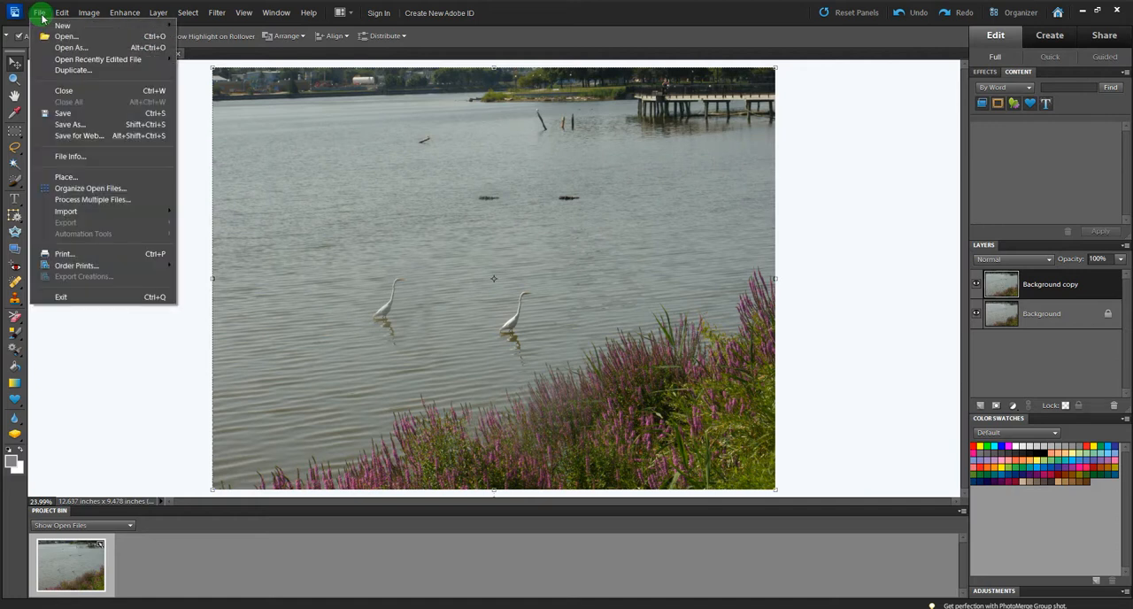
pyautogui.click(76, 130)
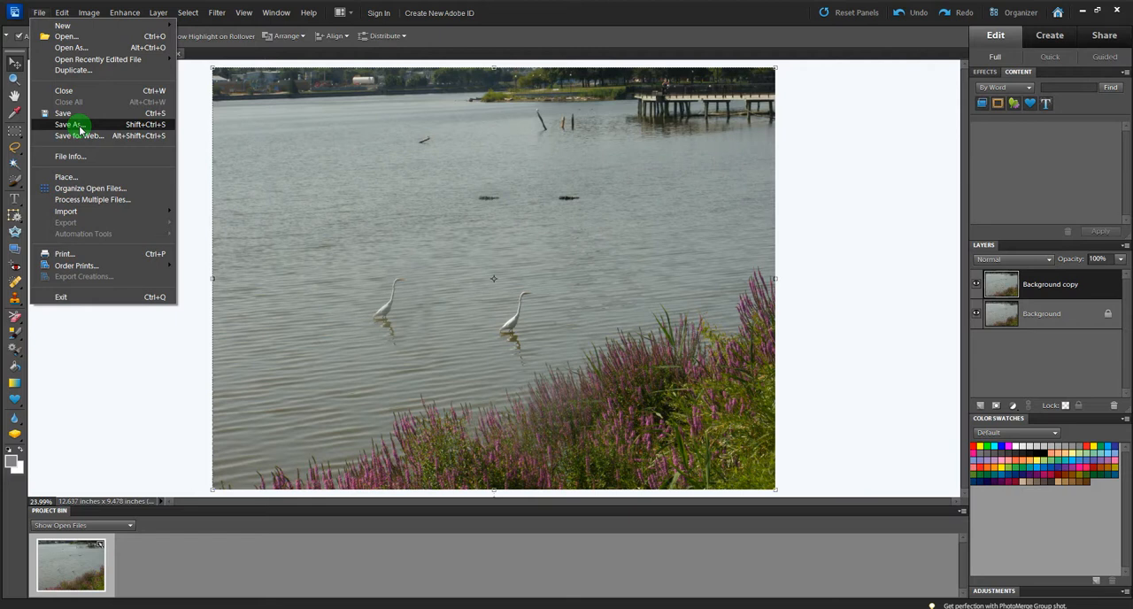
pyautogui.click(861, 386)
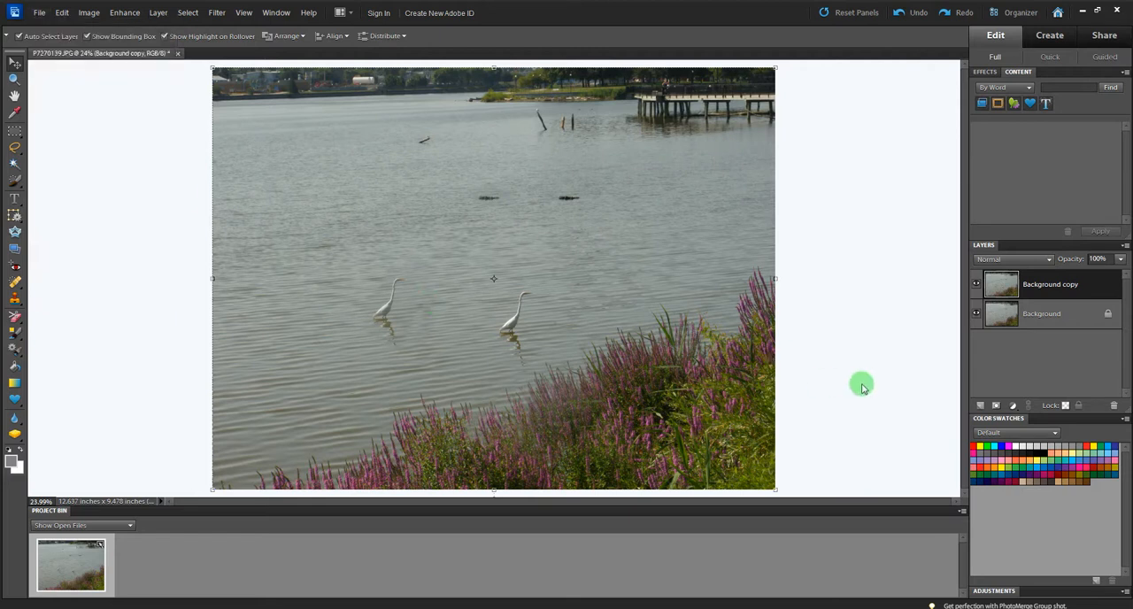